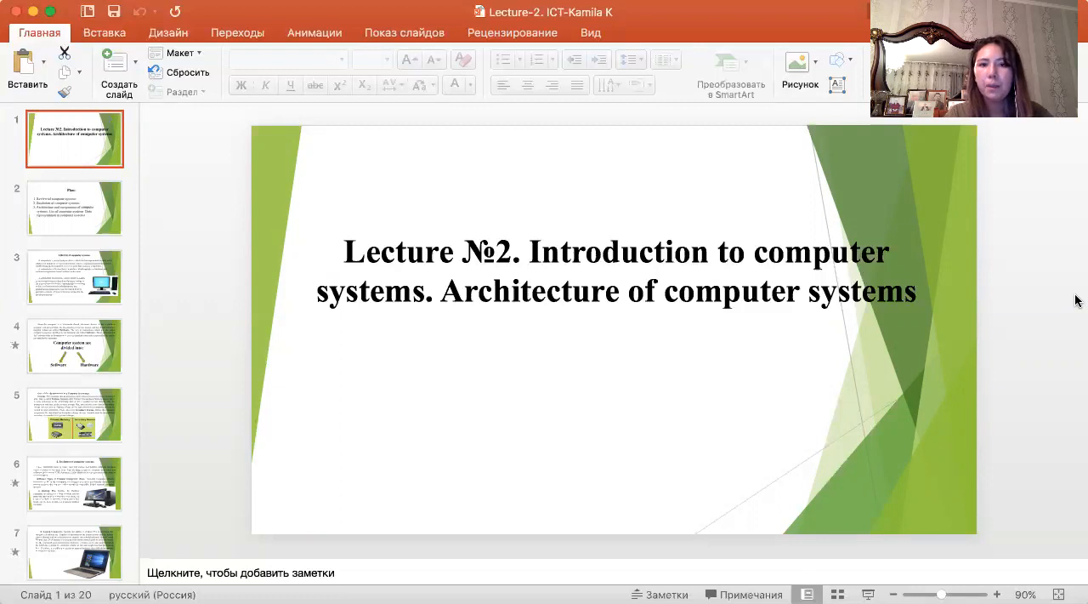
Step: Advance from the title slide toward the '1.Review of computer systems' slide
key("Down")
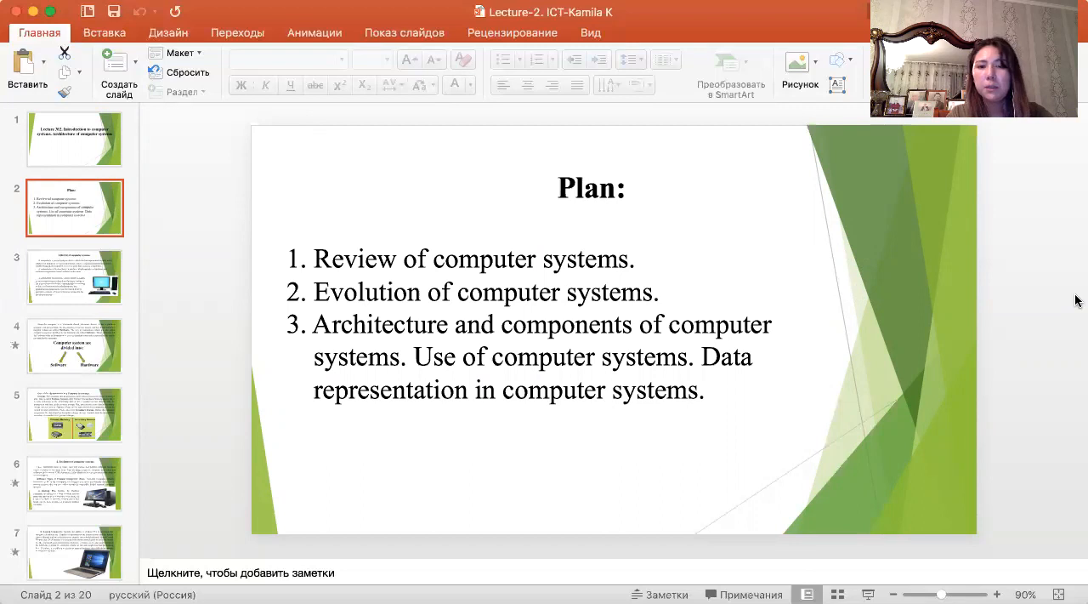
Step: Page through the software and hardware slide to the storage and memory slide
key("Down")
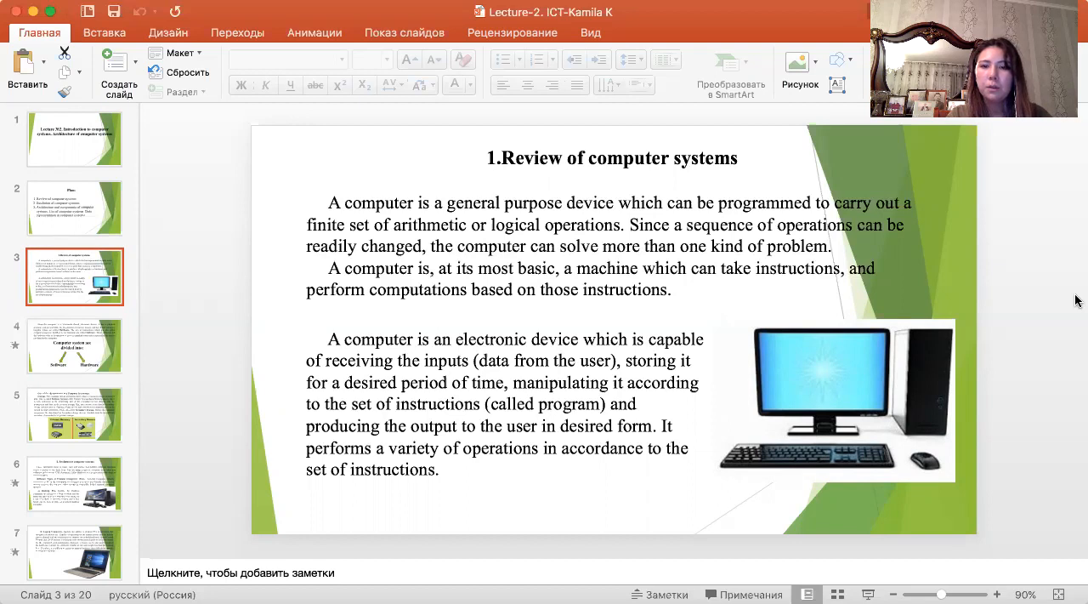
key("Down")
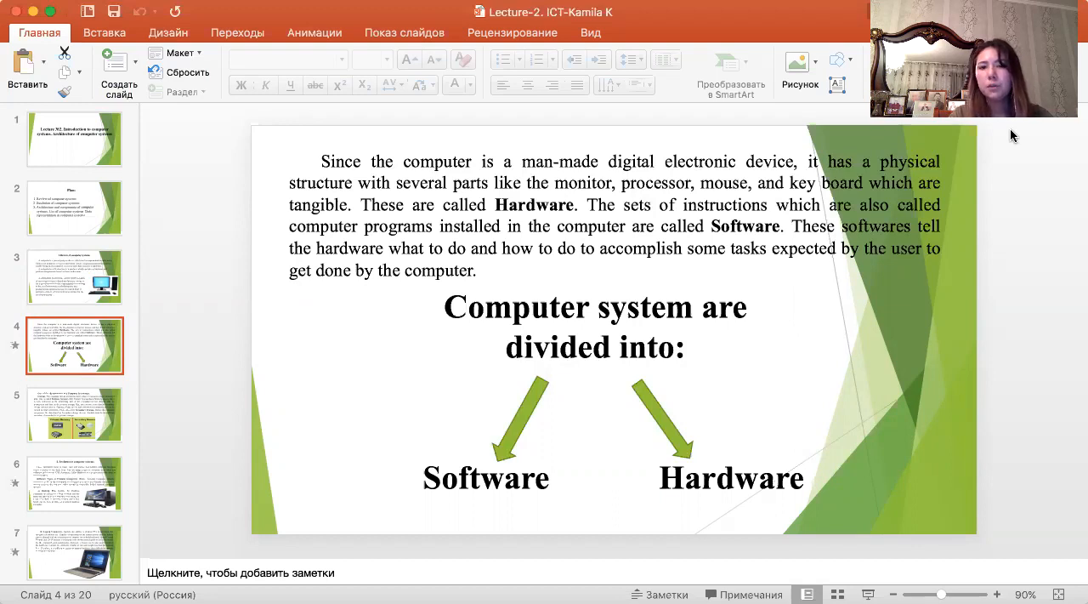
Step: Advance from the storage slide to slide 6, 'Evolution of computer systems'
key("Down")
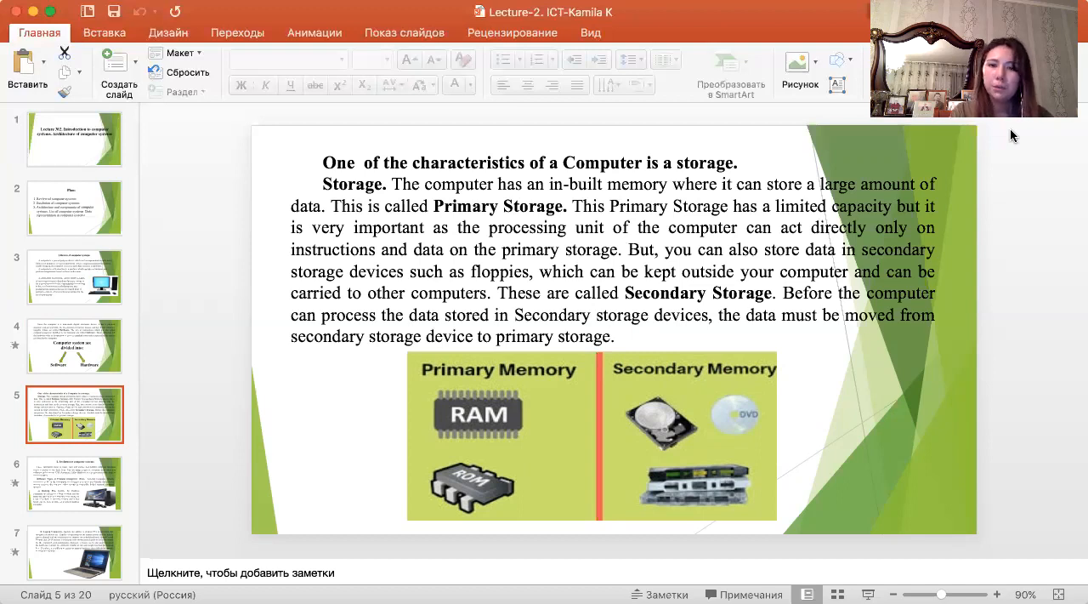
Step: Page through the Laptop Computers slide to slide 8 on PDAs
key("Down")
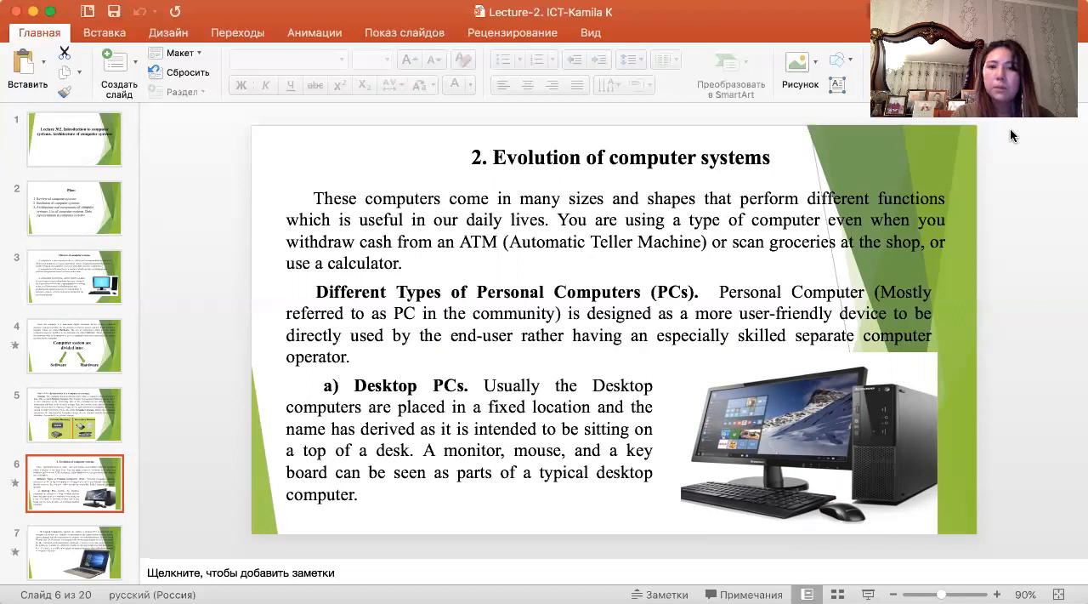
key("Down")
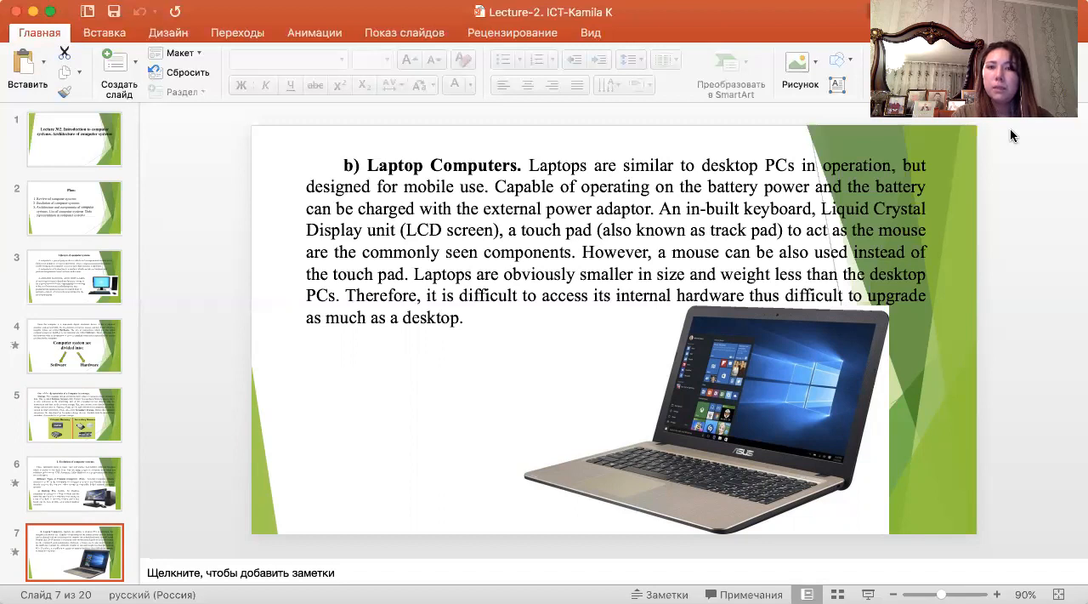
Step: Page past the PDAs and Wearable Computers slides to the Tablets slide
key("Down")
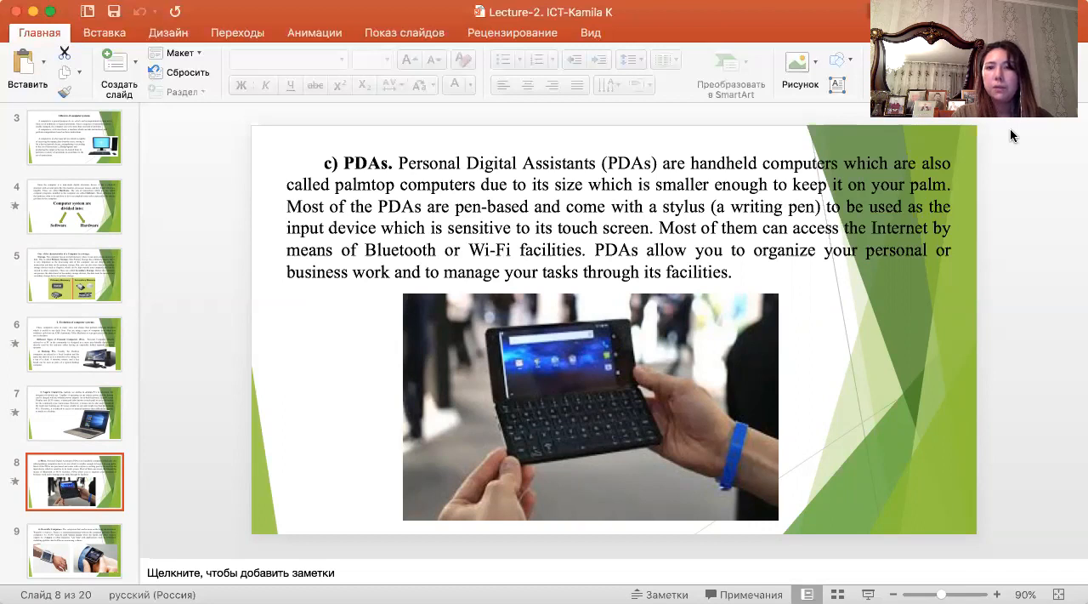
key("Down")
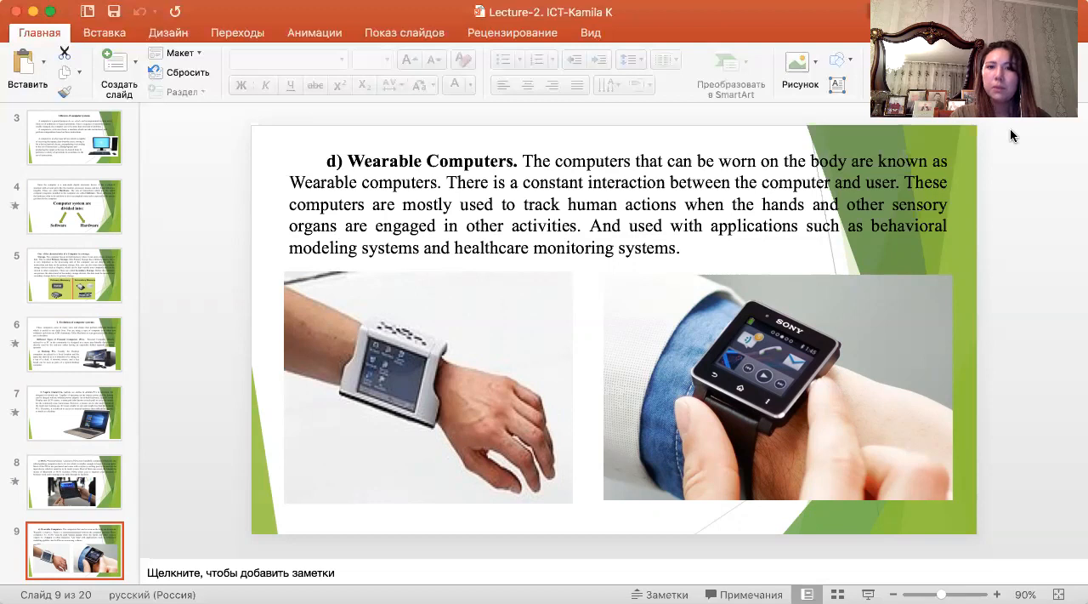
key("Down")
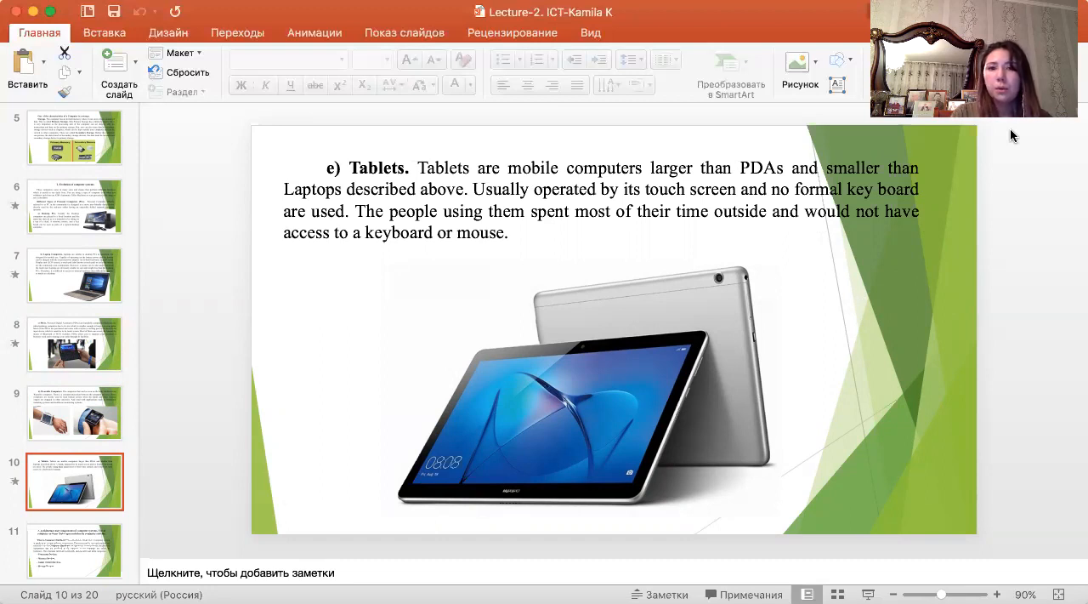
Step: Page past the computer architecture overview to slide 12, 'Processing Devices'
key("Down")
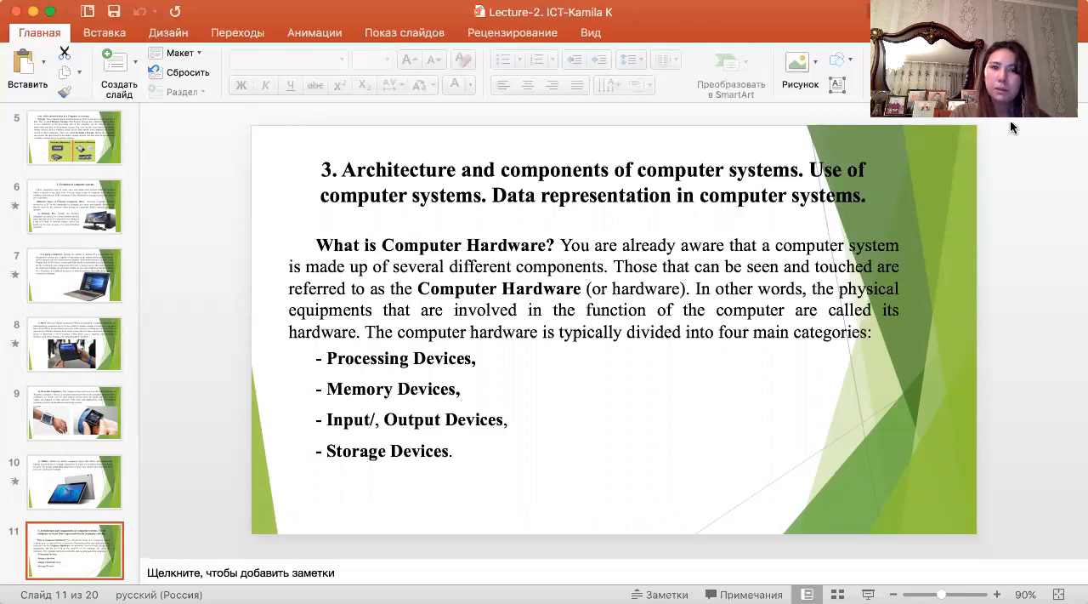
key("Down")
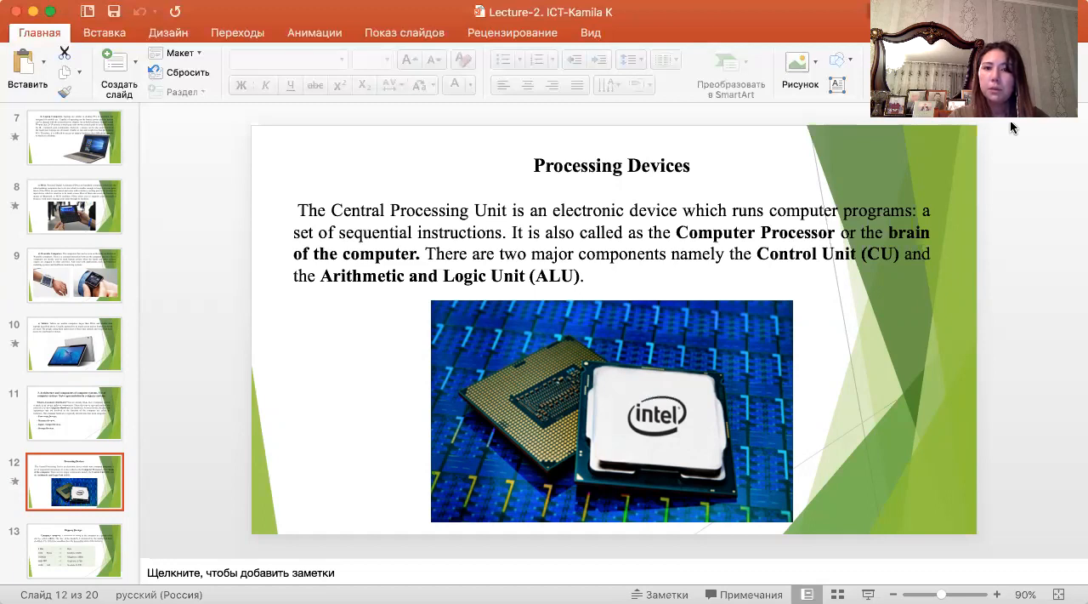
Step: Advance from Processing Devices to the Memory Devices slide with its units table
key("Down")
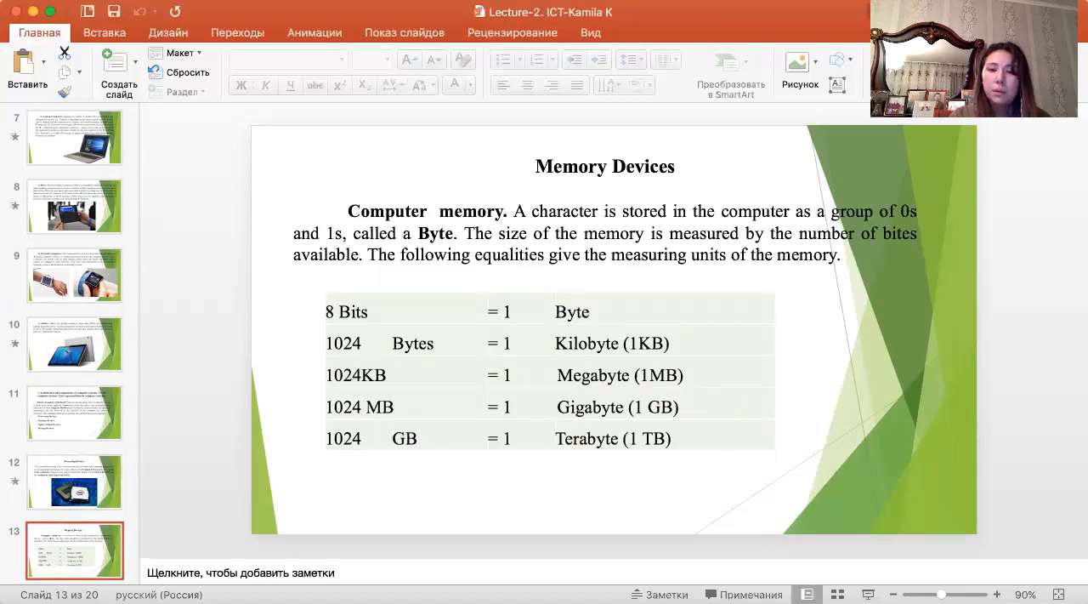
Step: Advance to the slide comparing RAM with ROM
key("Down")
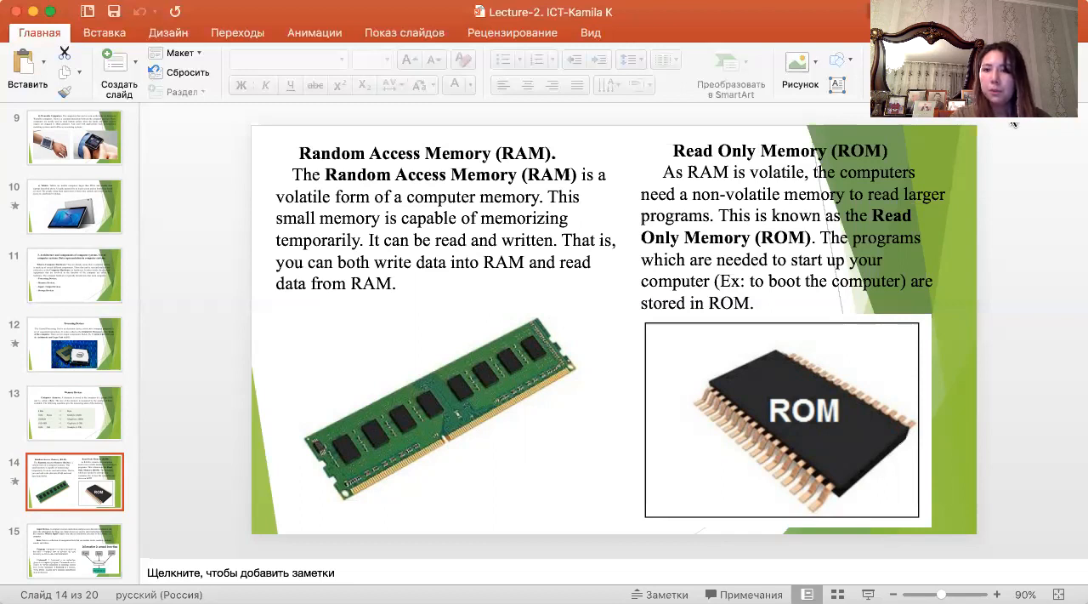
Step: Advance to slide 15 defining input, data, program and command
key("Down")
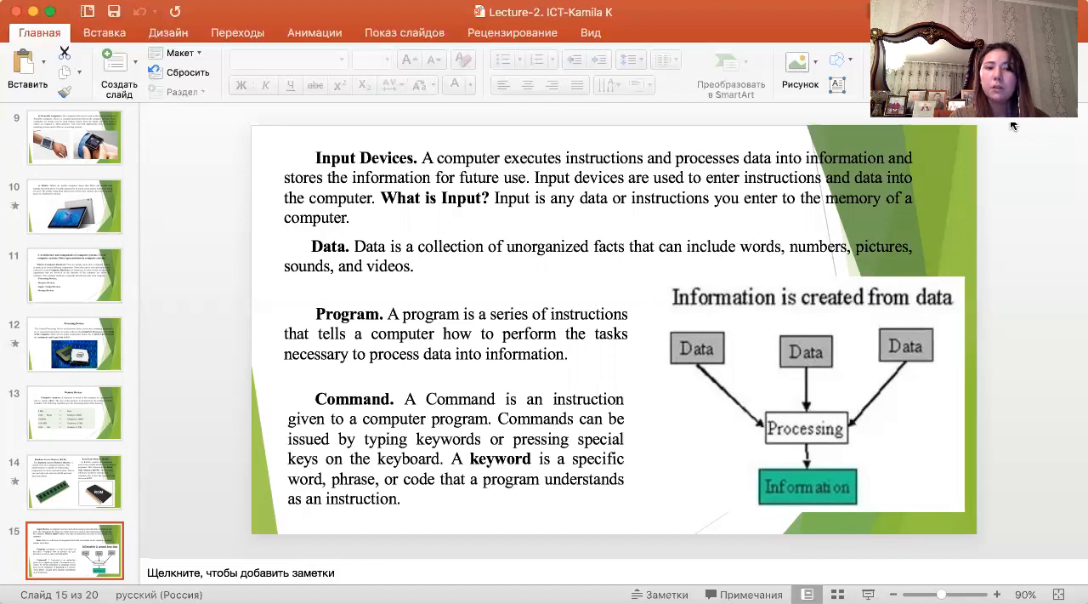
Step: Page past the pictured Input Devices slide to slide 17, 'Output Devices'
key("Down")
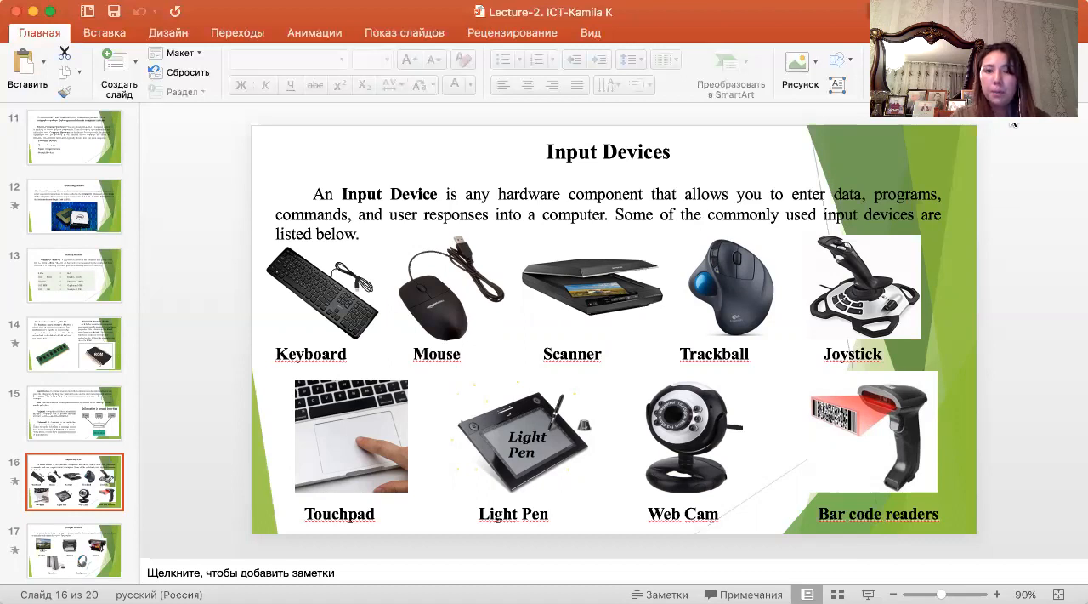
key("Down")
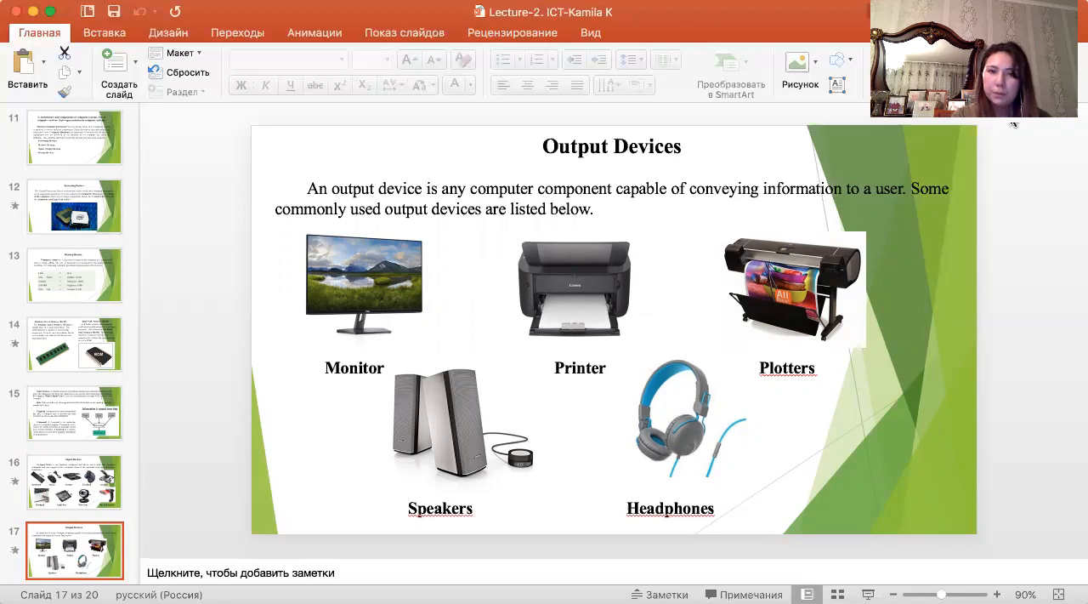
Step: Advance to slide 18, Storage Devices, on the hard disk and system unit
key("Down")
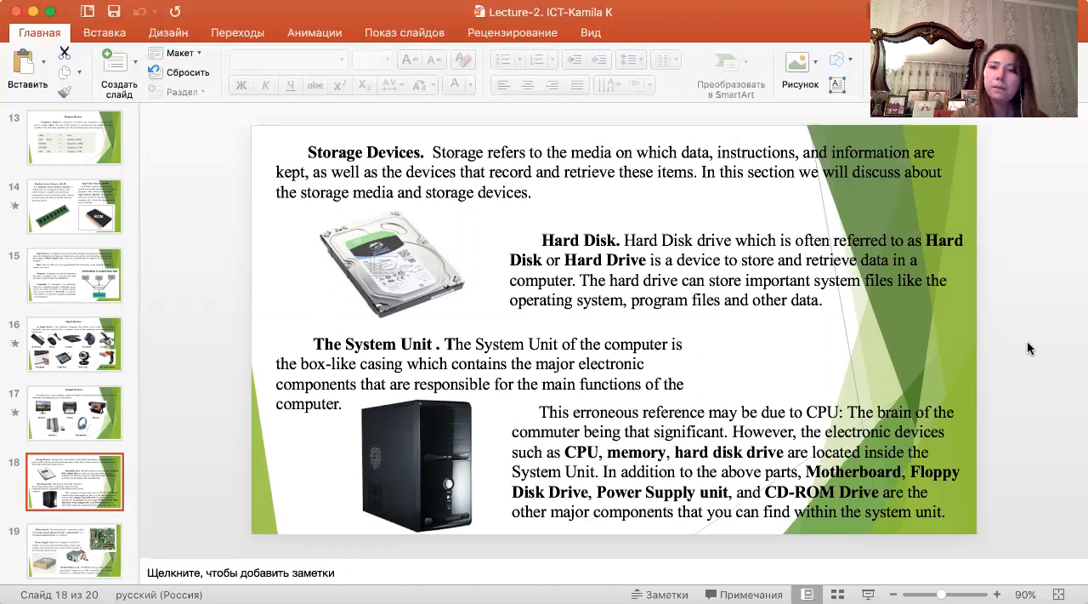
Step: Advance to slide 19 on the motherboard, power supply unit and CD-ROM drive
key("Down")
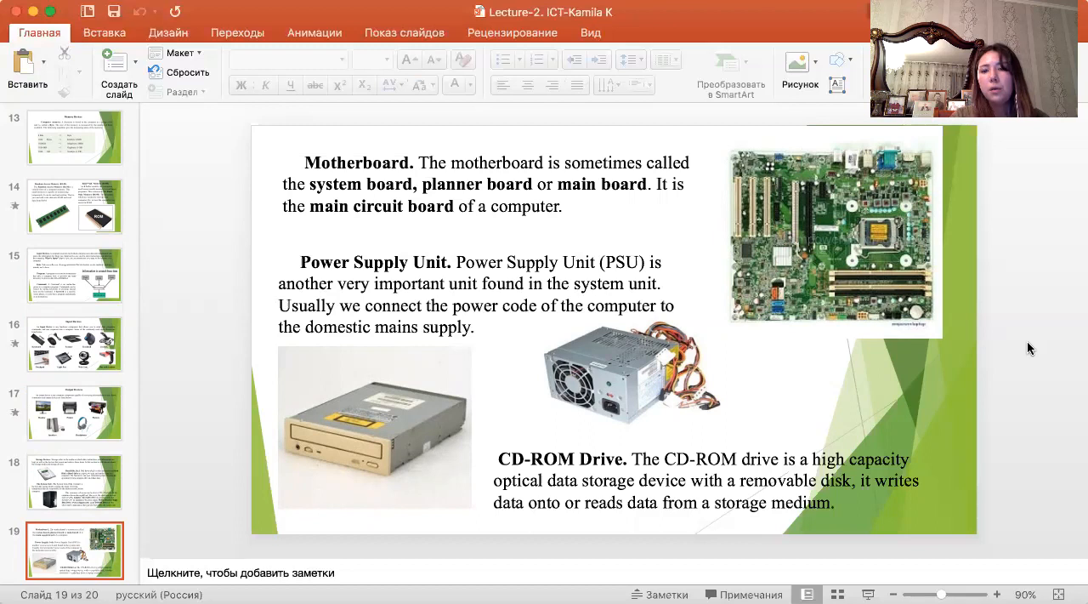
Step: Land on slide 20, 'Questions from the lecture', after briefly stepping back to slide 19
key("Down")
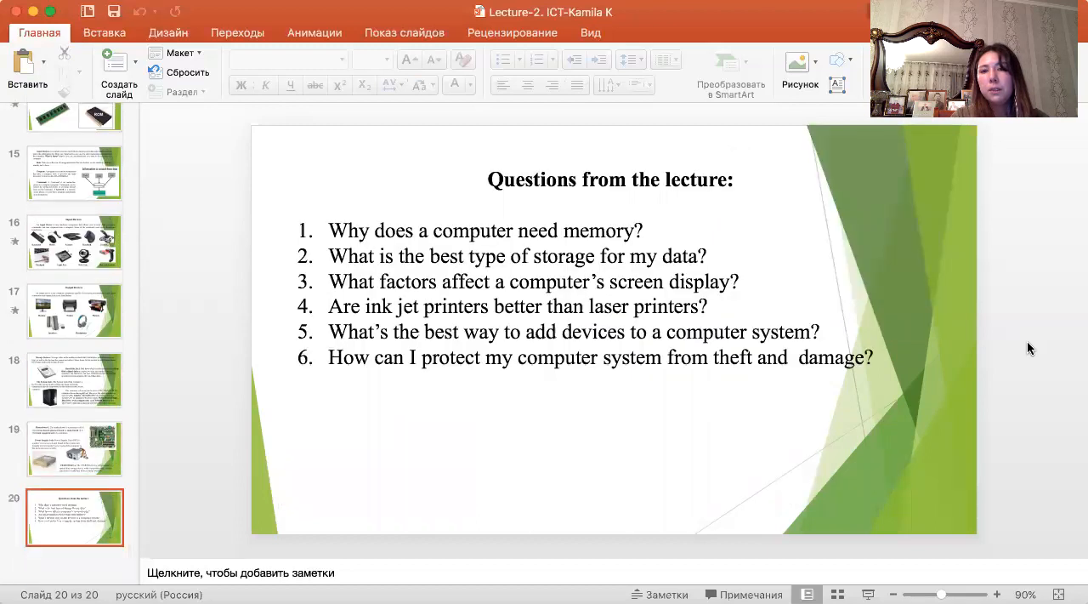
key("Up")
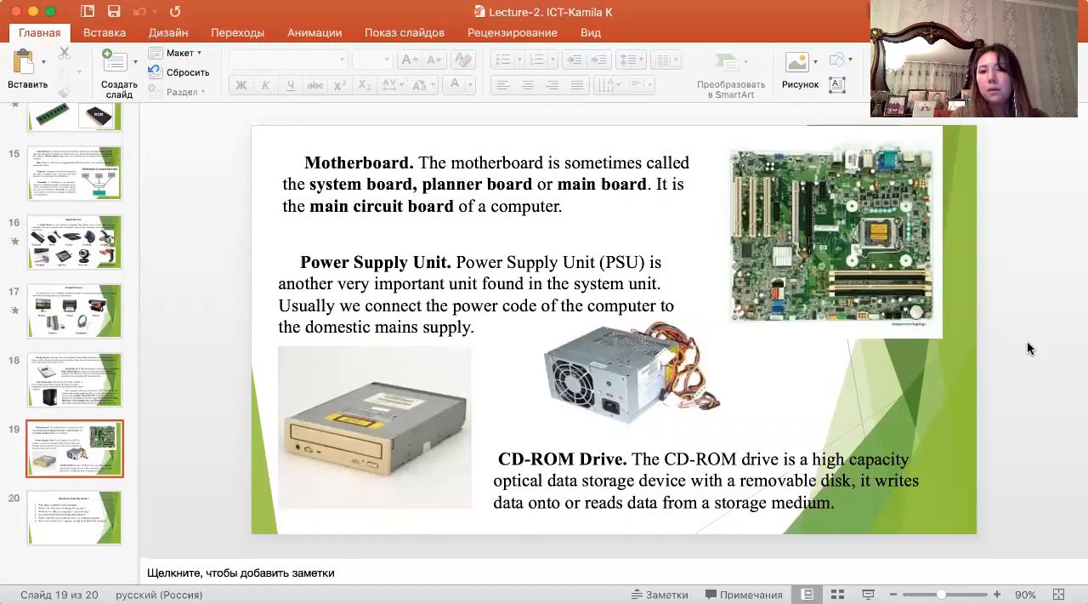
key("Down")
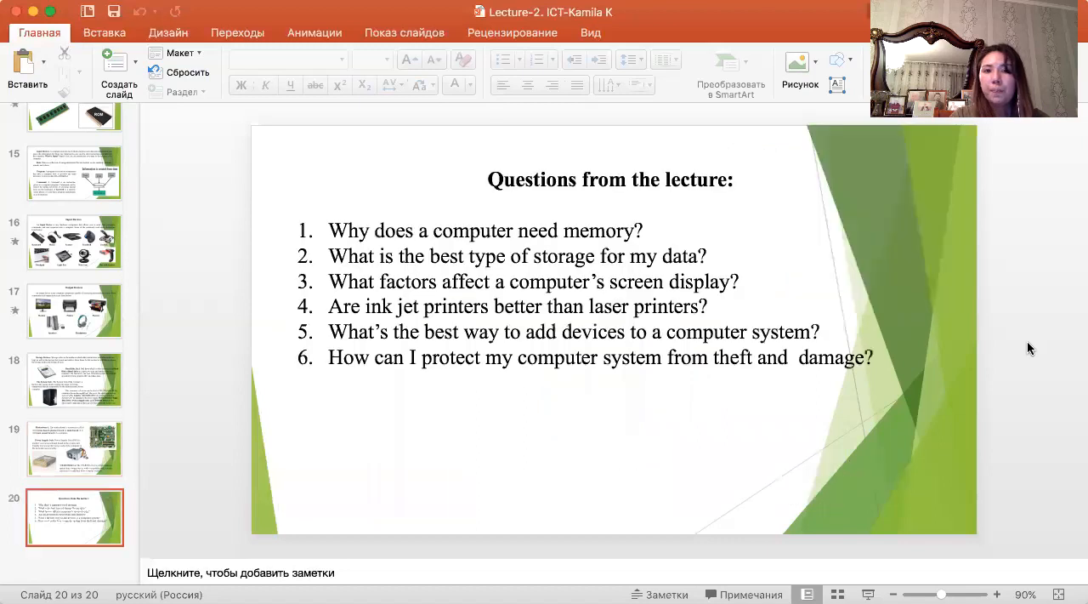